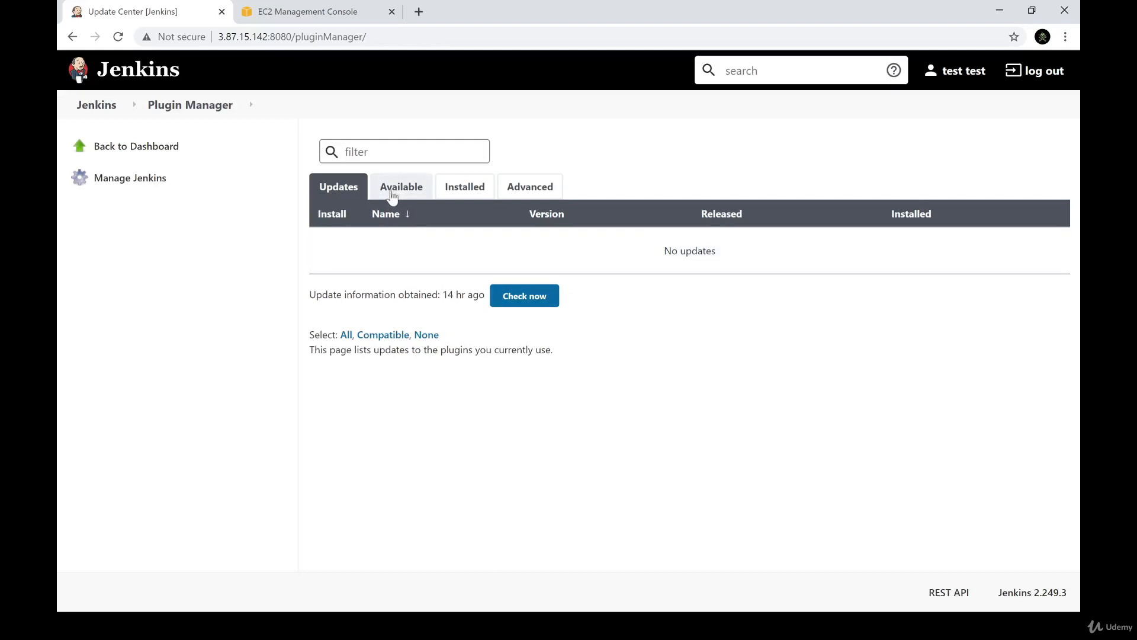
# Check the available plugins page, then examine the installed plugins and why the SSH Credentials Plugin's uninstall option is disabled
pyautogui.click(391, 191)
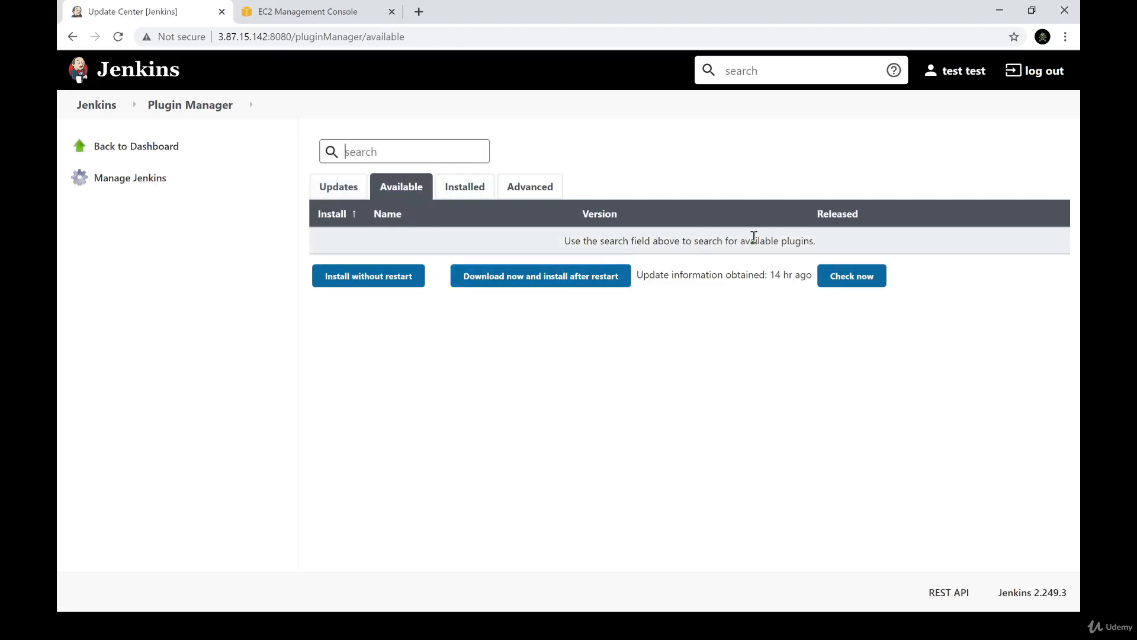
pyautogui.click(481, 187)
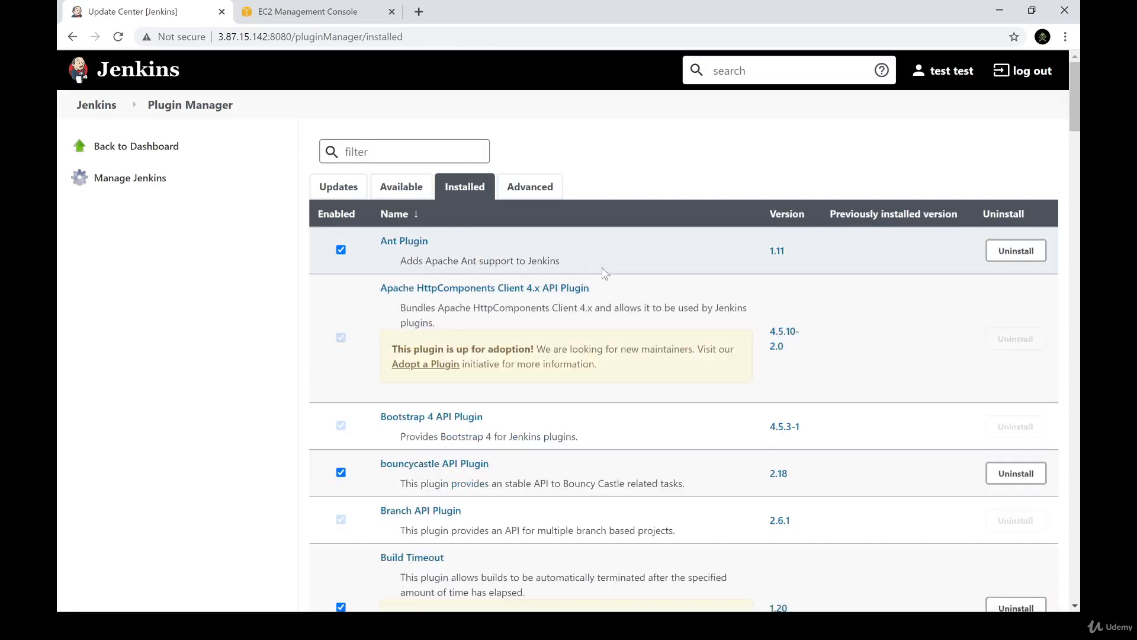
pyautogui.scroll(-20, 602, 267)
pyautogui.scroll(20, 602, 268)
pyautogui.scroll(-3, 971, 280)
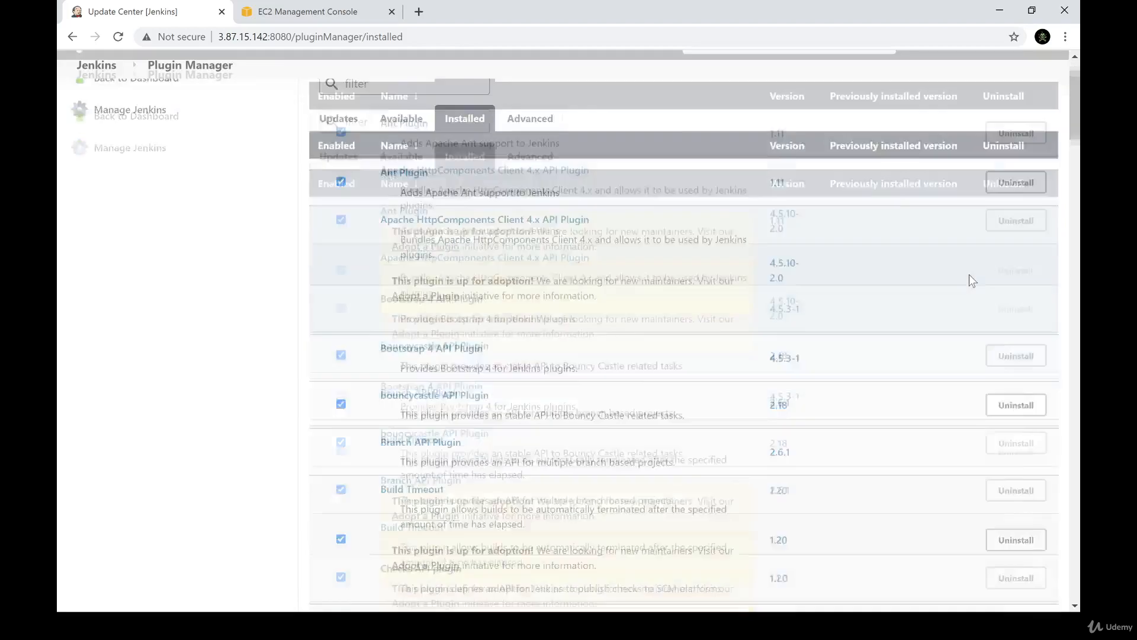
pyautogui.scroll(-20, 861, 282)
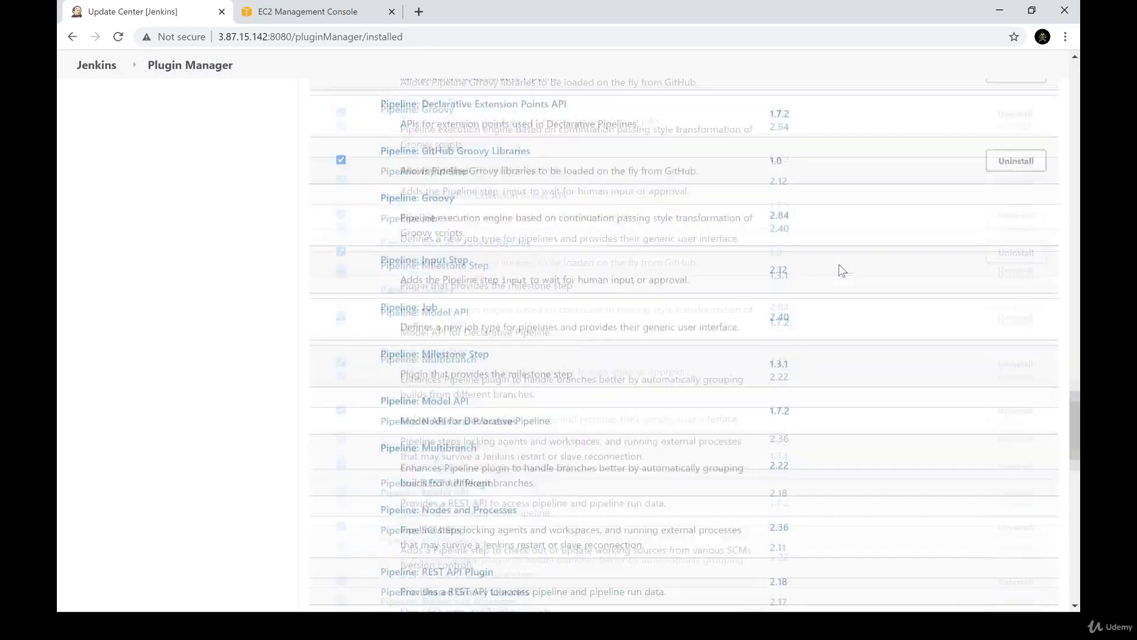
pyautogui.scroll(-10, 839, 265)
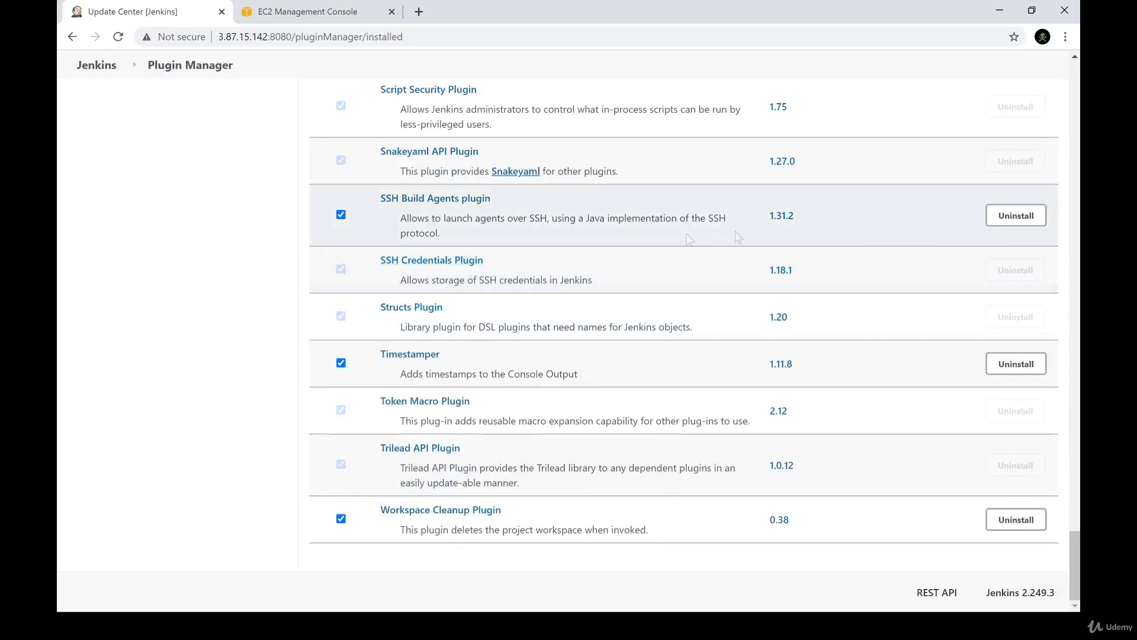
pyautogui.moveTo(1012, 272)
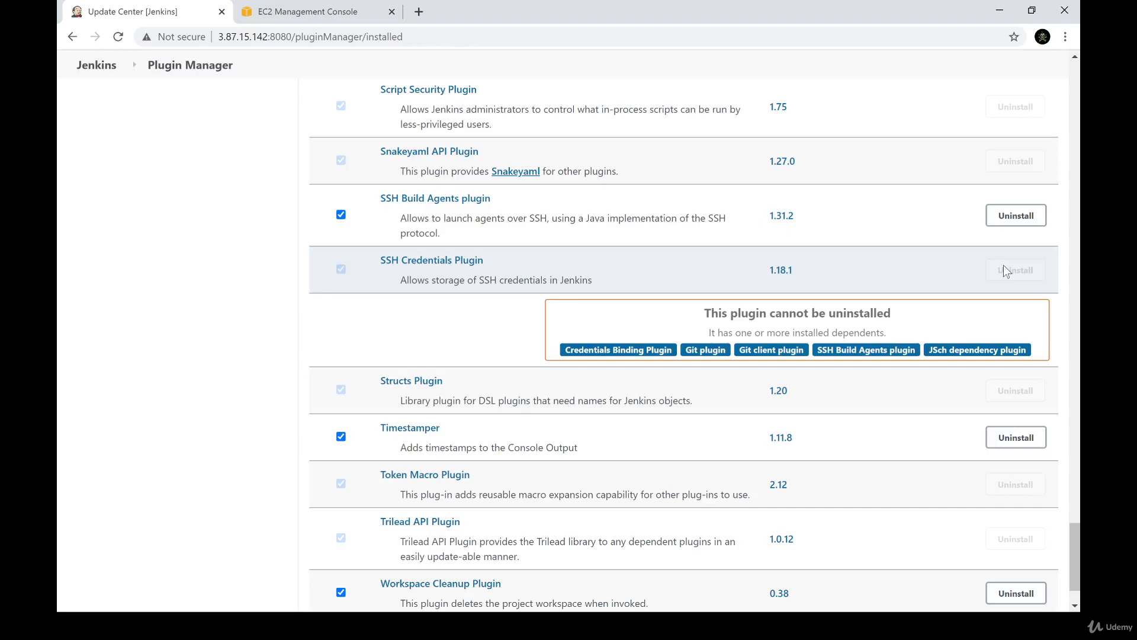
pyautogui.scroll(10, 269, 382)
pyautogui.scroll(10, 270, 382)
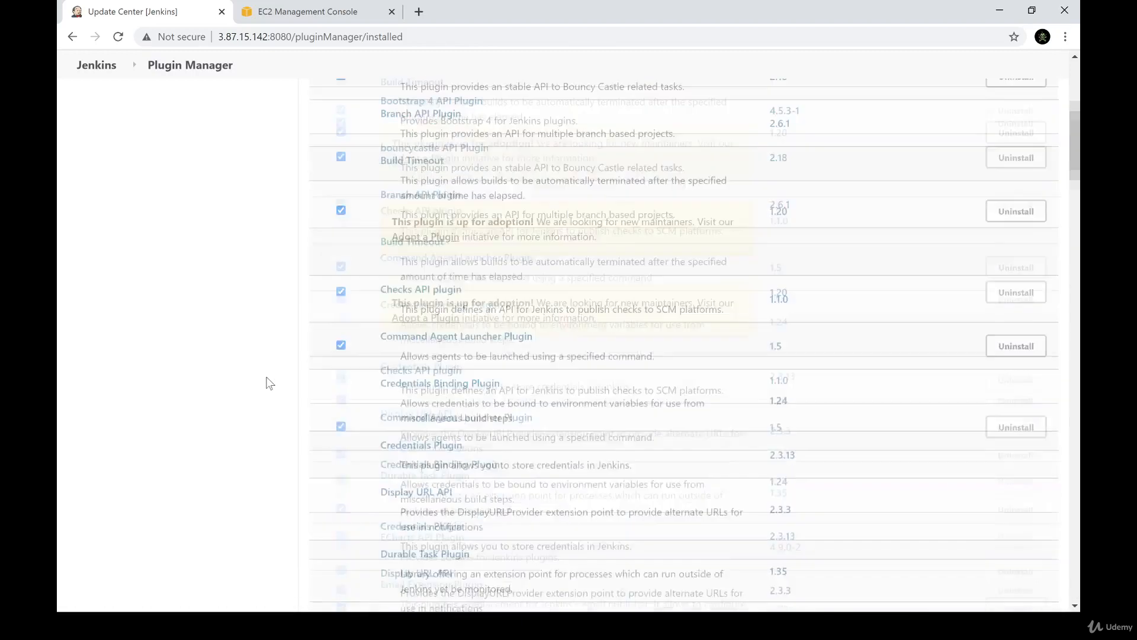
# Examine the HTTP proxy fields in the Plugin Manager's advanced settings, including Server and Port
pyautogui.click(540, 189)
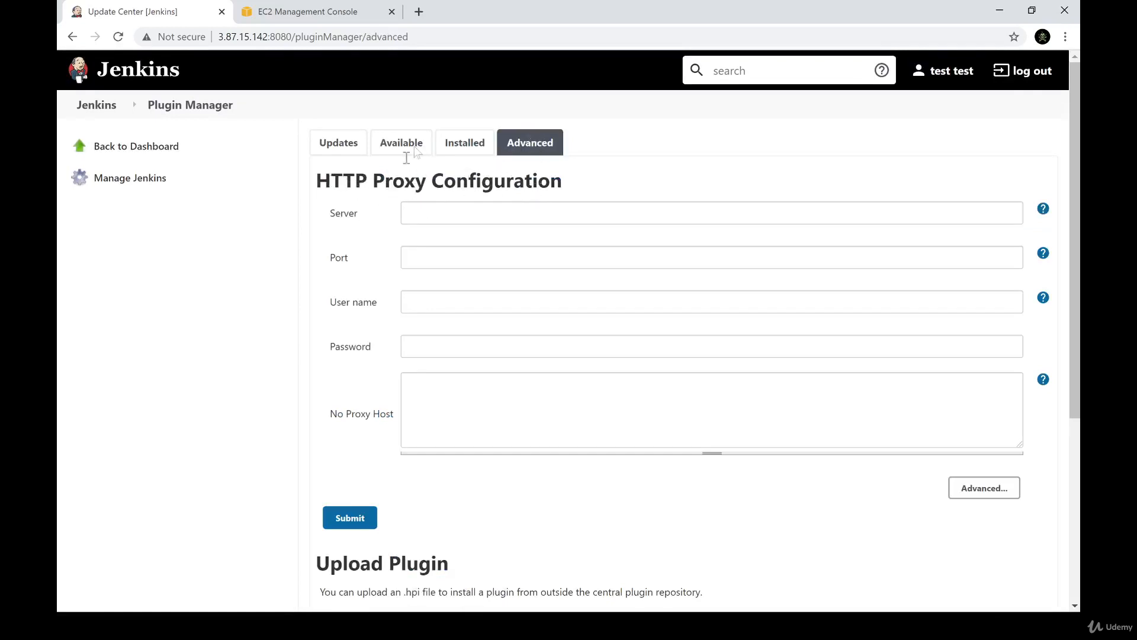
pyautogui.click(405, 147)
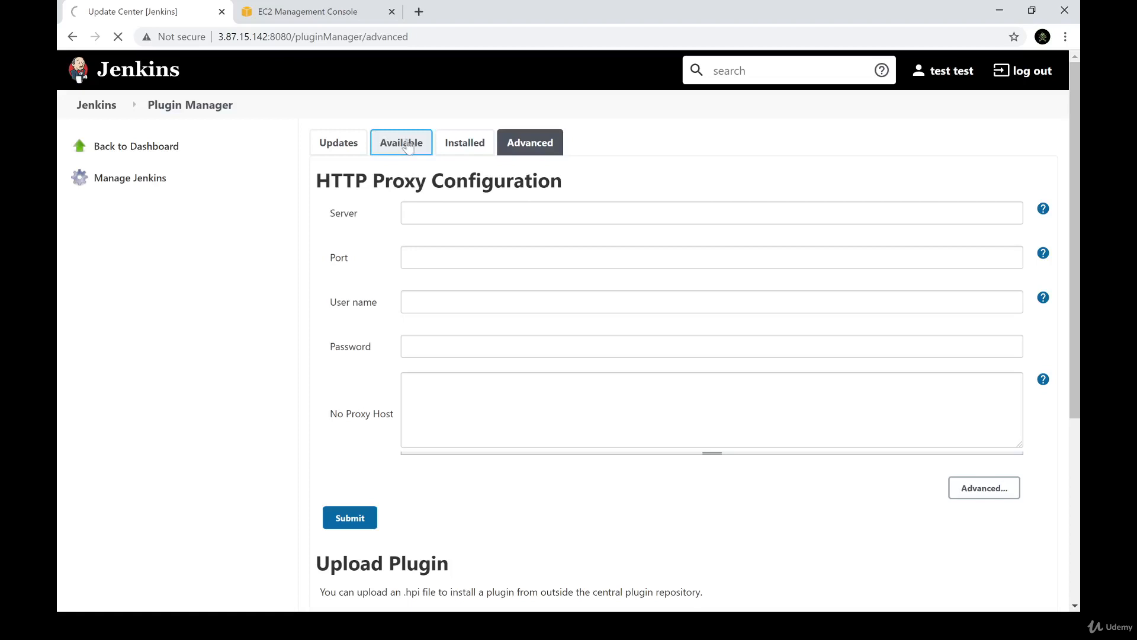
pyautogui.click(543, 194)
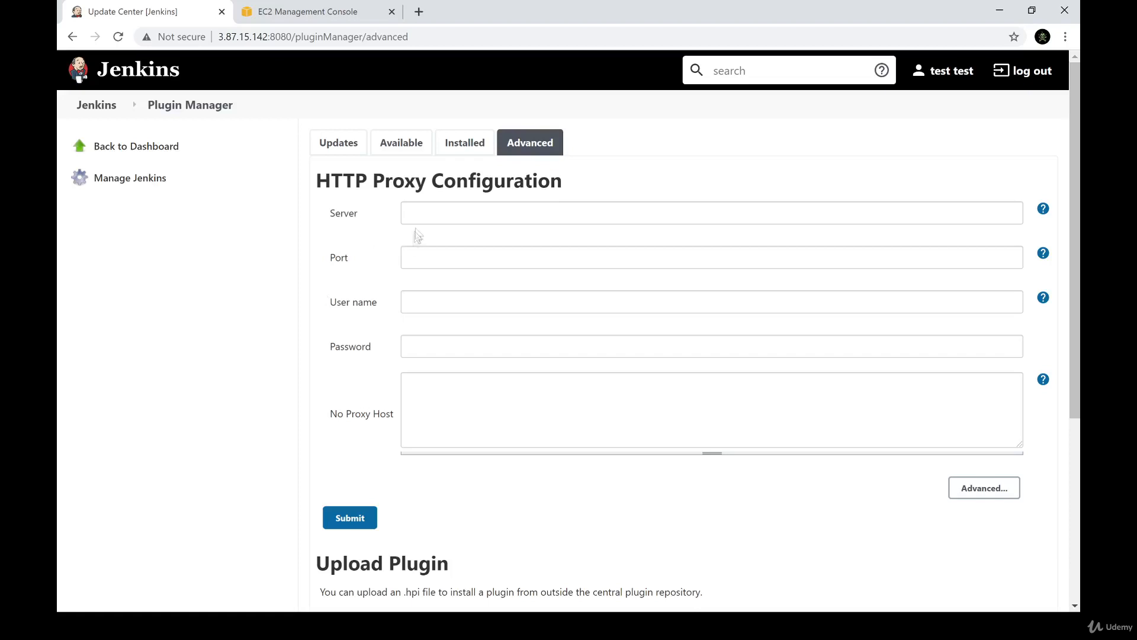
pyautogui.click(421, 213)
pyautogui.click(431, 259)
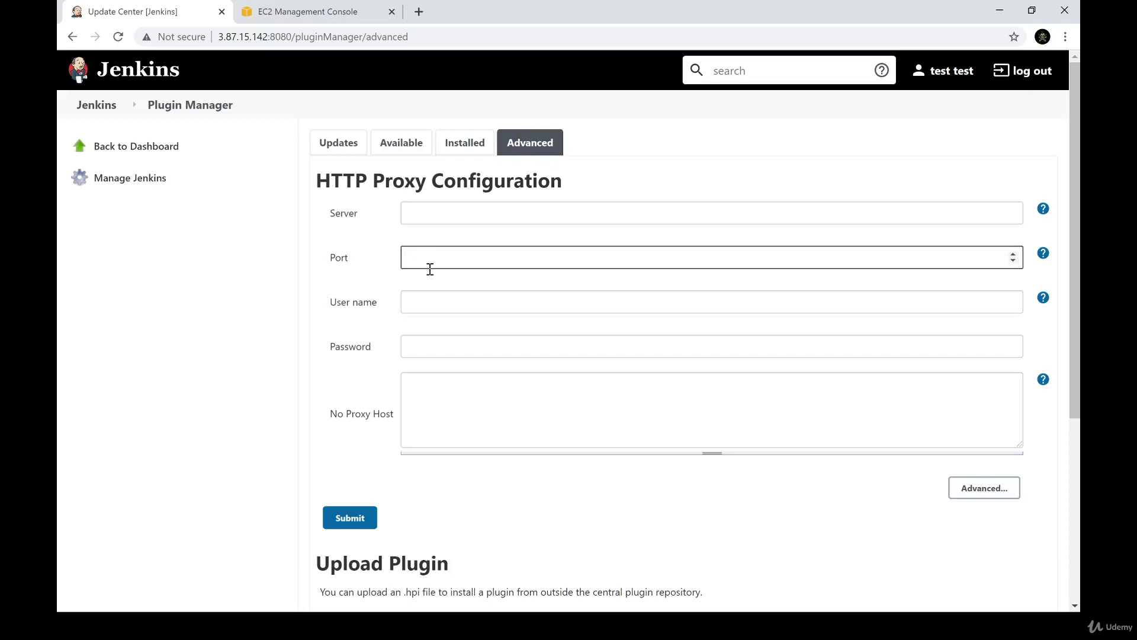
pyautogui.scroll(-5, 356, 375)
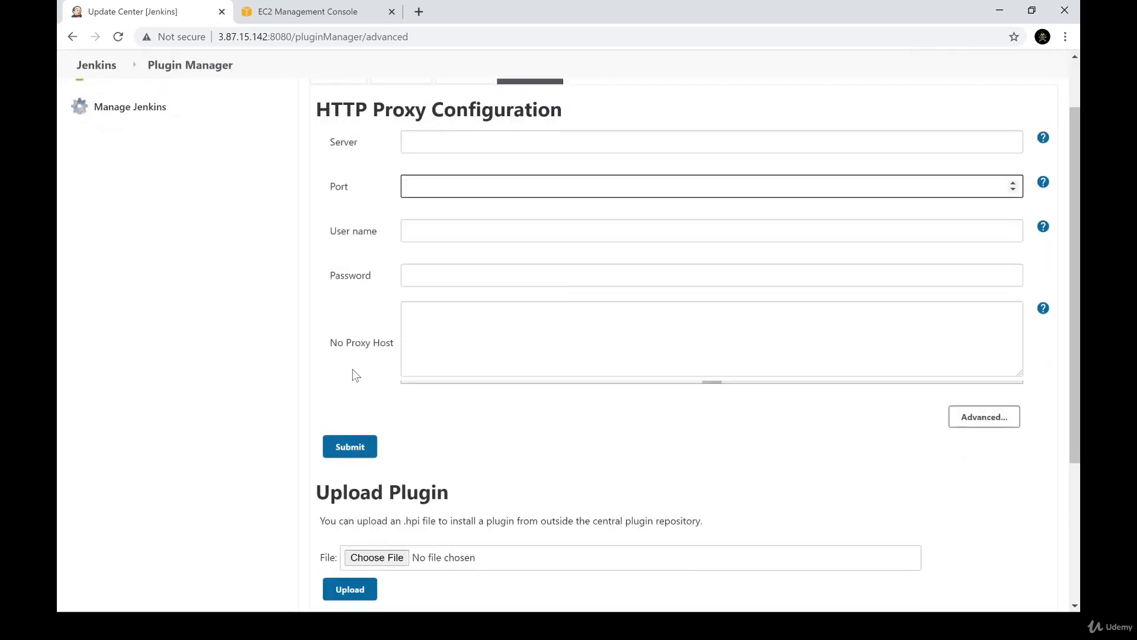
pyautogui.scroll(5, 379, 355)
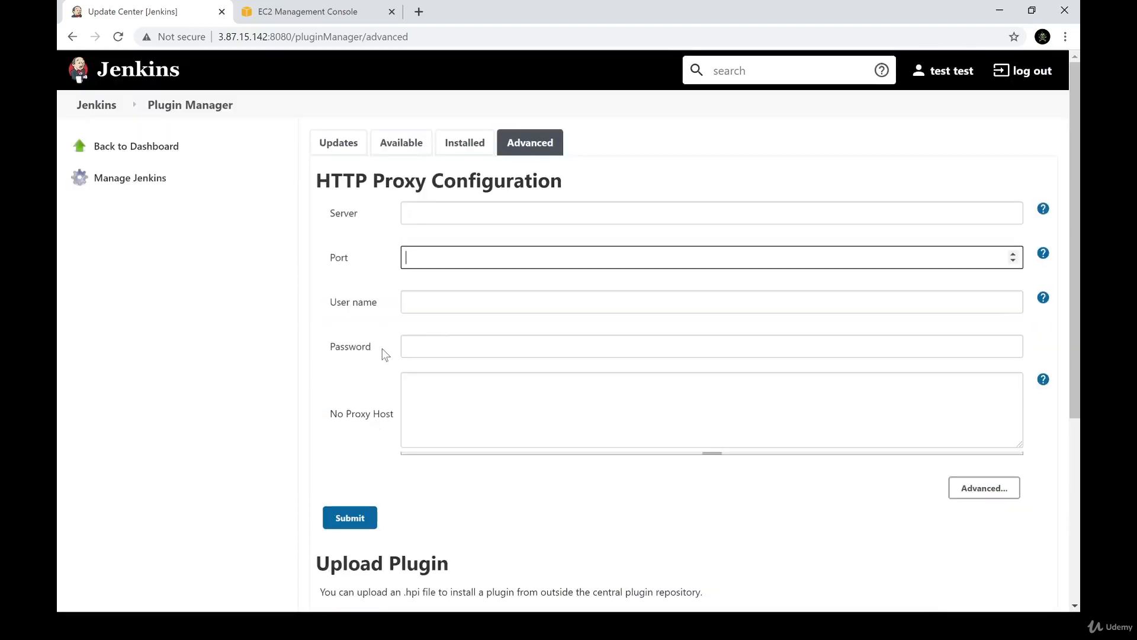
# Examine the Upload Plugin file chooser and the Update Site URL section without selecting a file
pyautogui.scroll(-5, 382, 349)
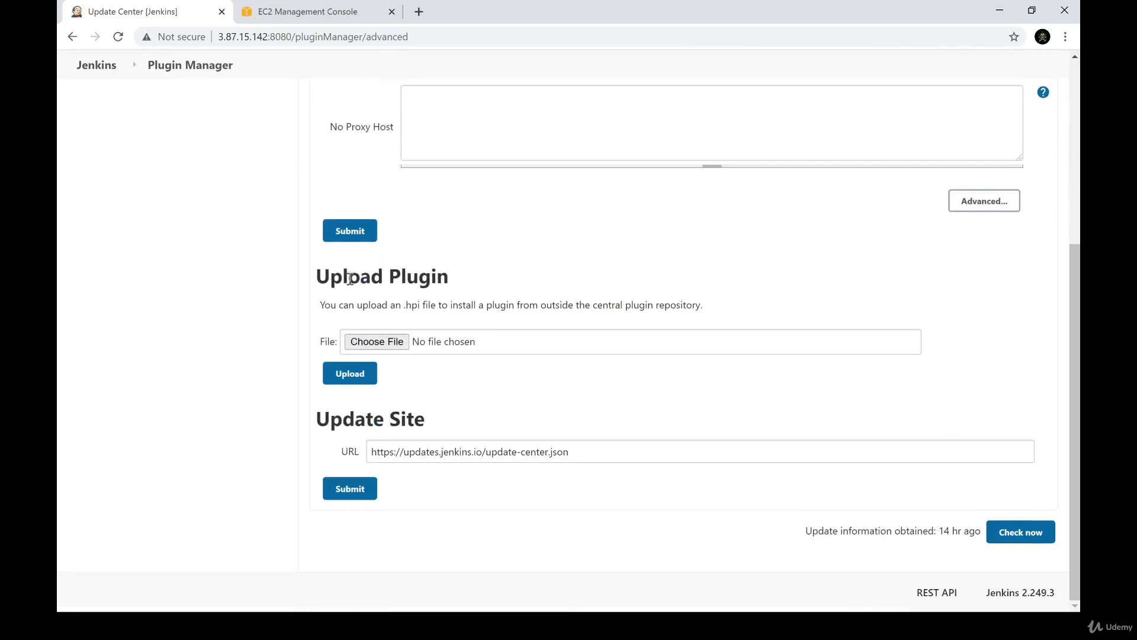
pyautogui.click(400, 346)
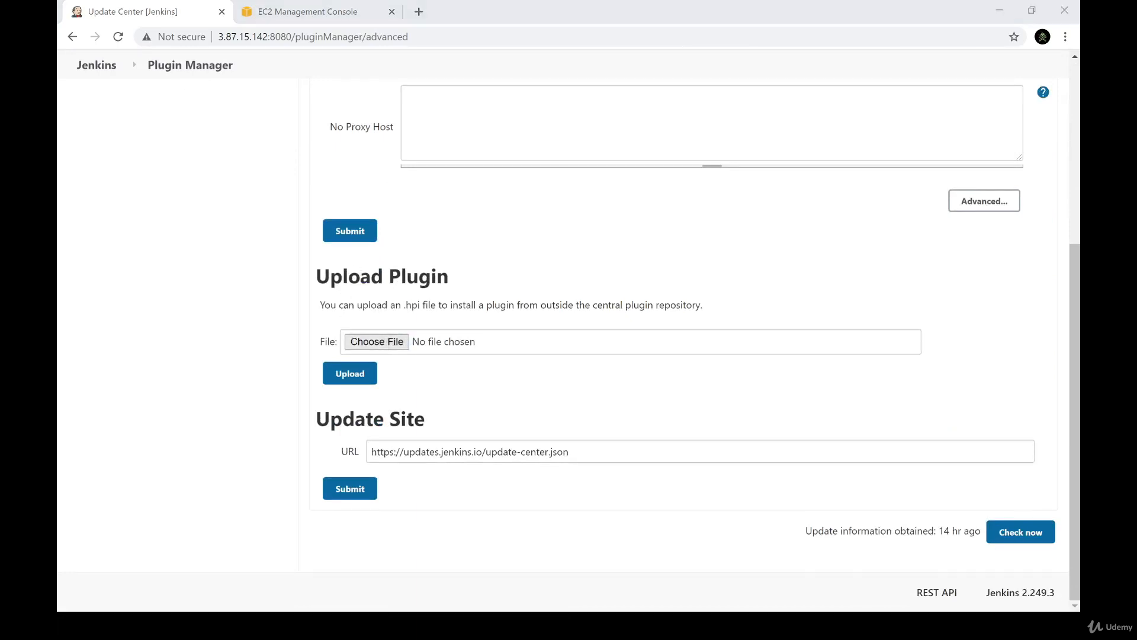
pyautogui.press('Escape')
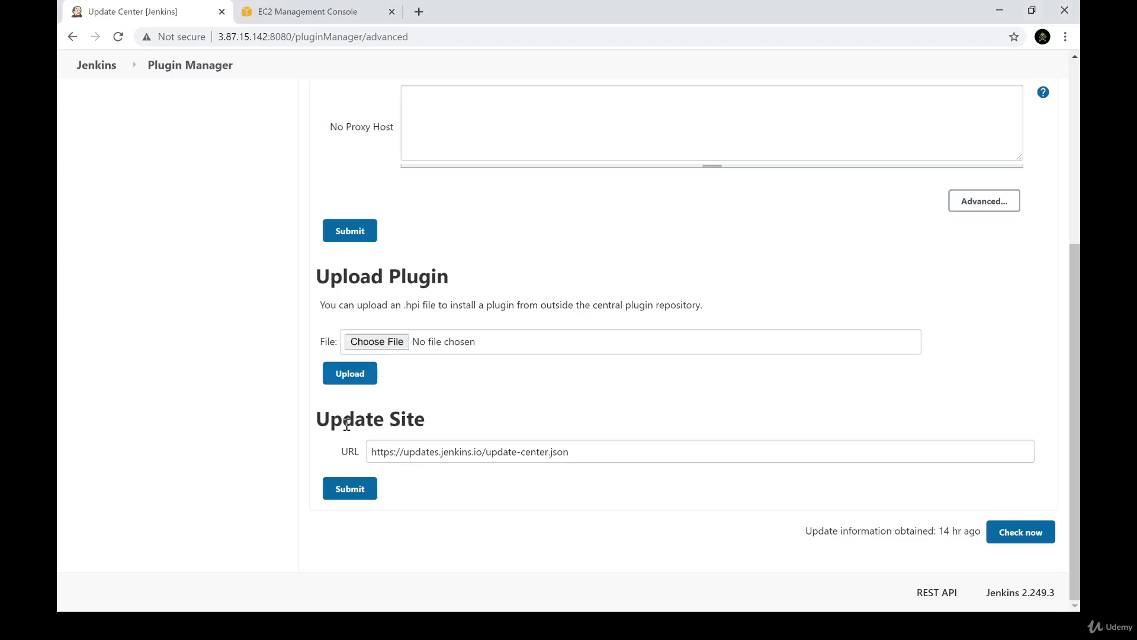
pyautogui.moveTo(370, 425); pyautogui.dragTo(426, 432)
pyautogui.click(508, 515)
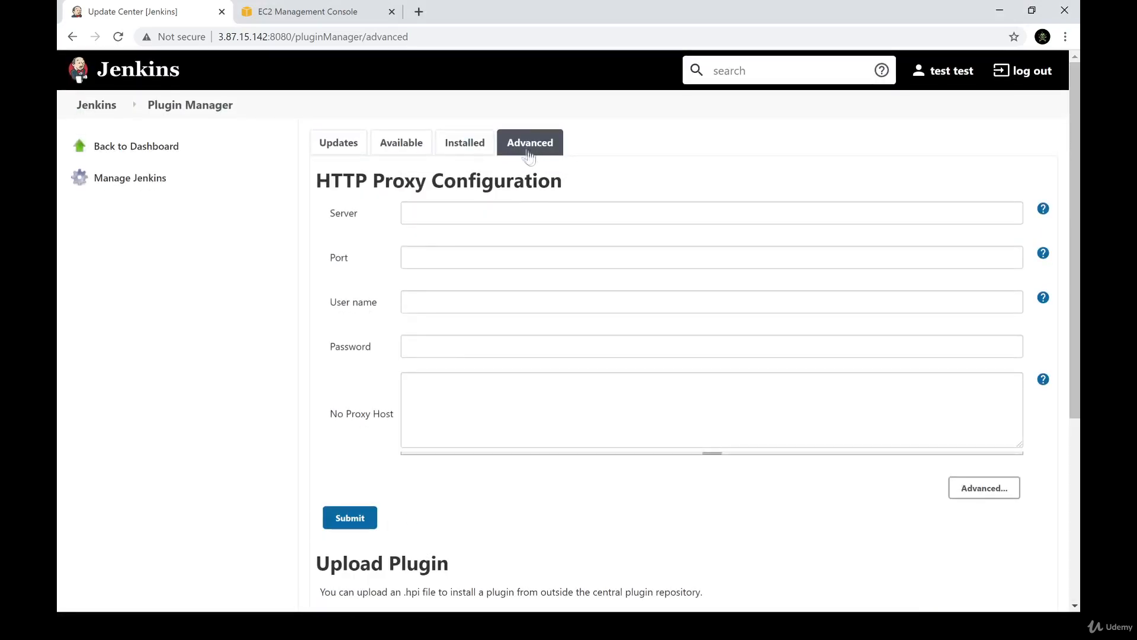
# Search the available plugins for "slack"
pyautogui.click(402, 145)
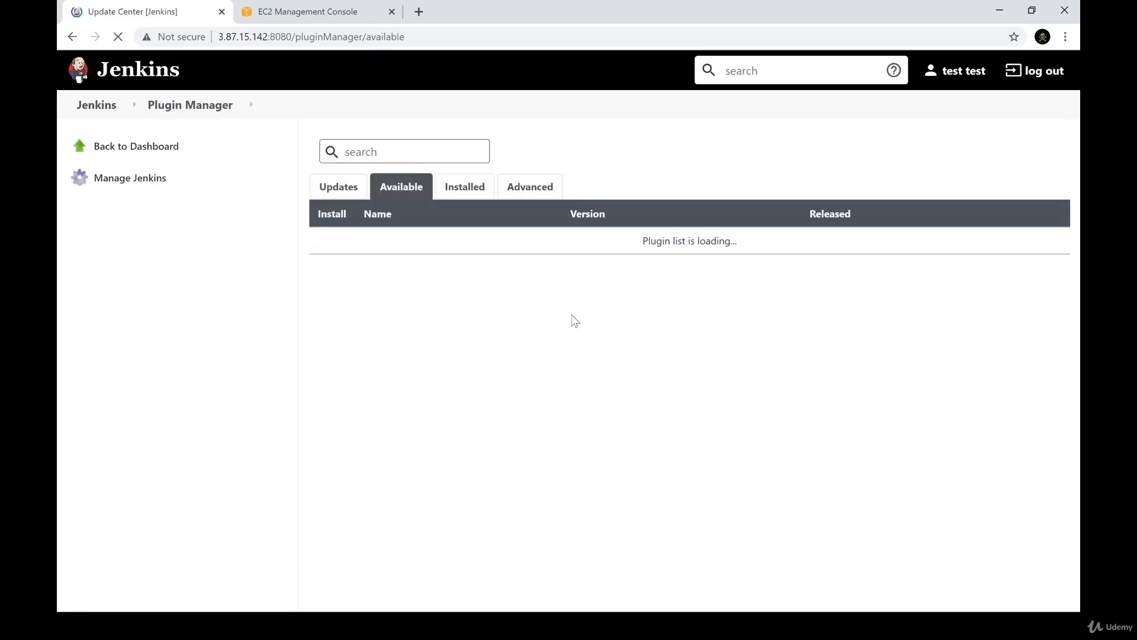
pyautogui.click(379, 152)
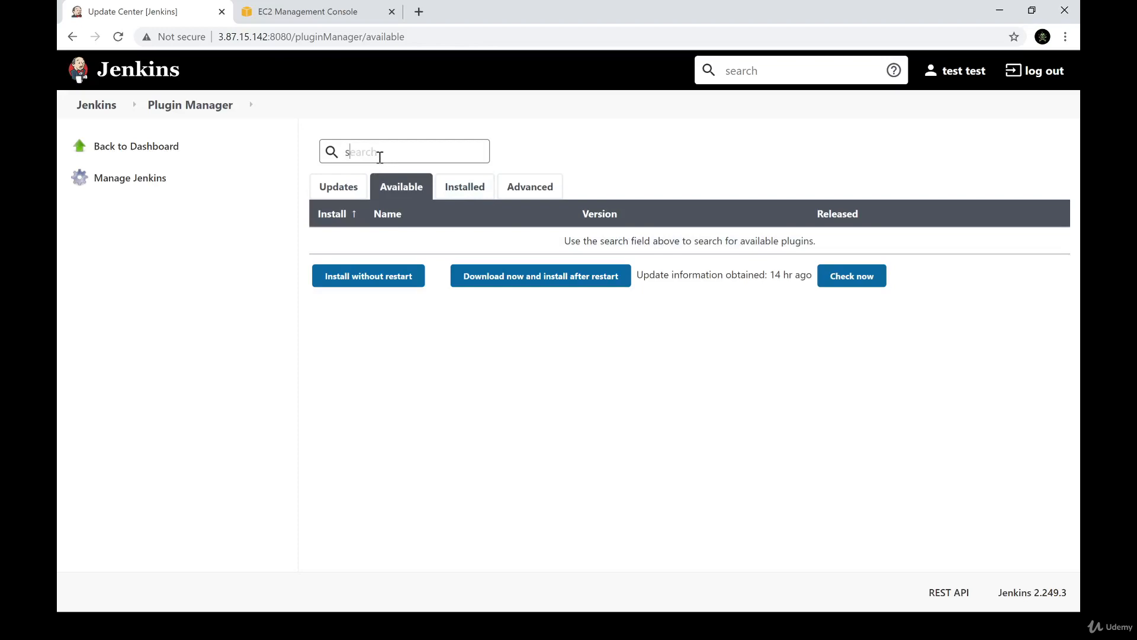
pyautogui.write('slack')
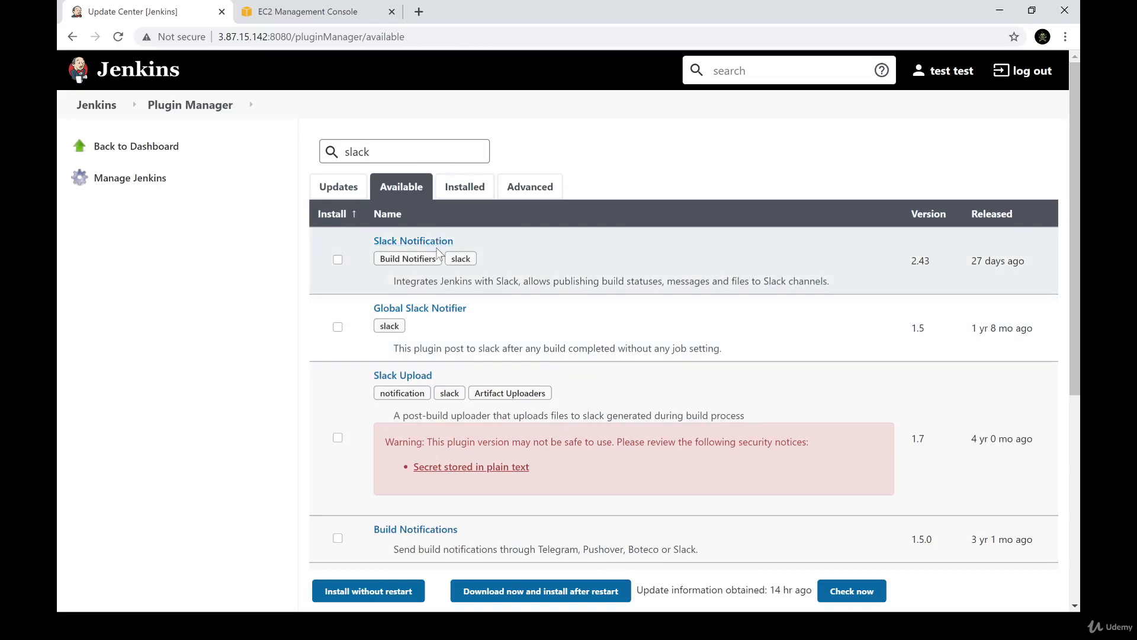
# Read through the Slack Notification plugin's documentation page, and close it to return to the Plugin Manager
pyautogui.click(437, 241)
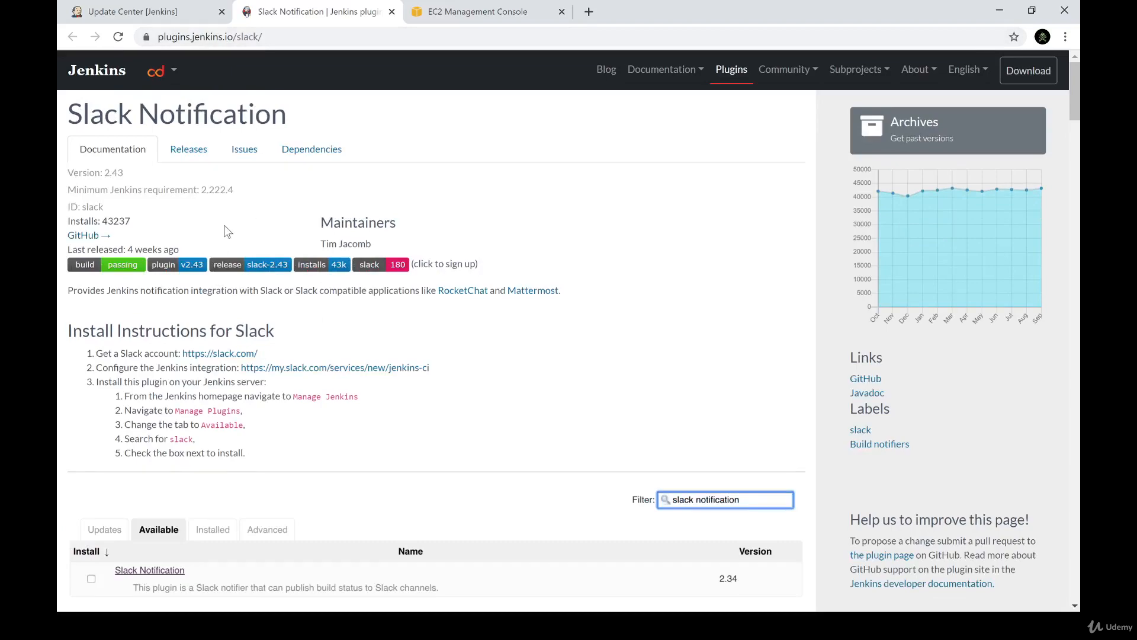
pyautogui.scroll(-5, 227, 232)
pyautogui.scroll(5, 227, 232)
pyautogui.scroll(-1, 190, 327)
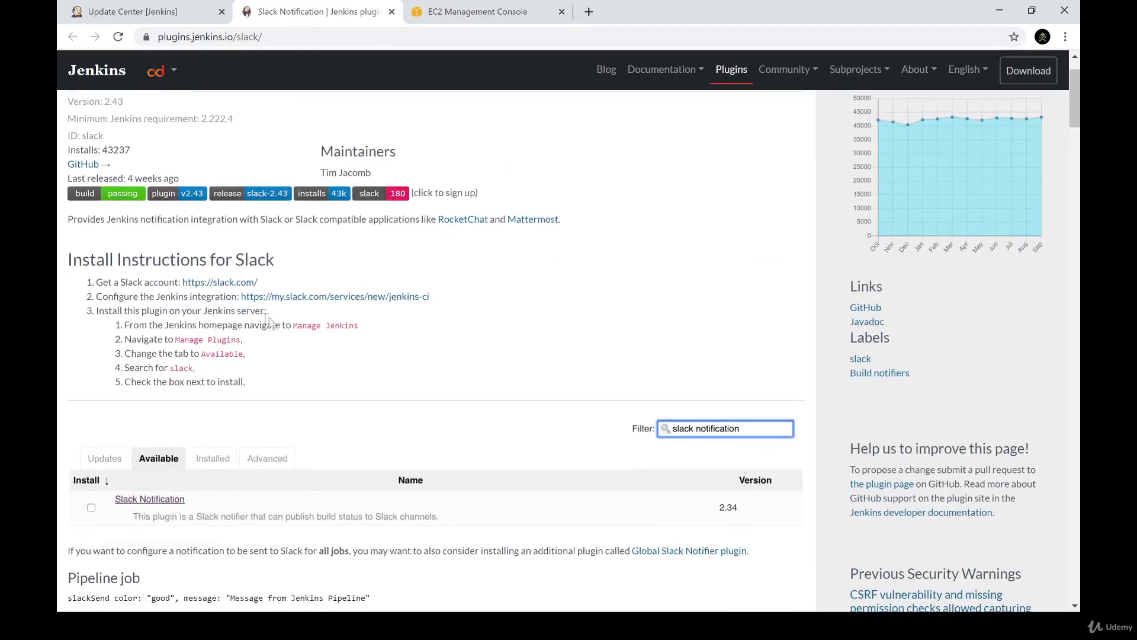
pyautogui.scroll(-5, 269, 323)
pyautogui.scroll(-10, 235, 275)
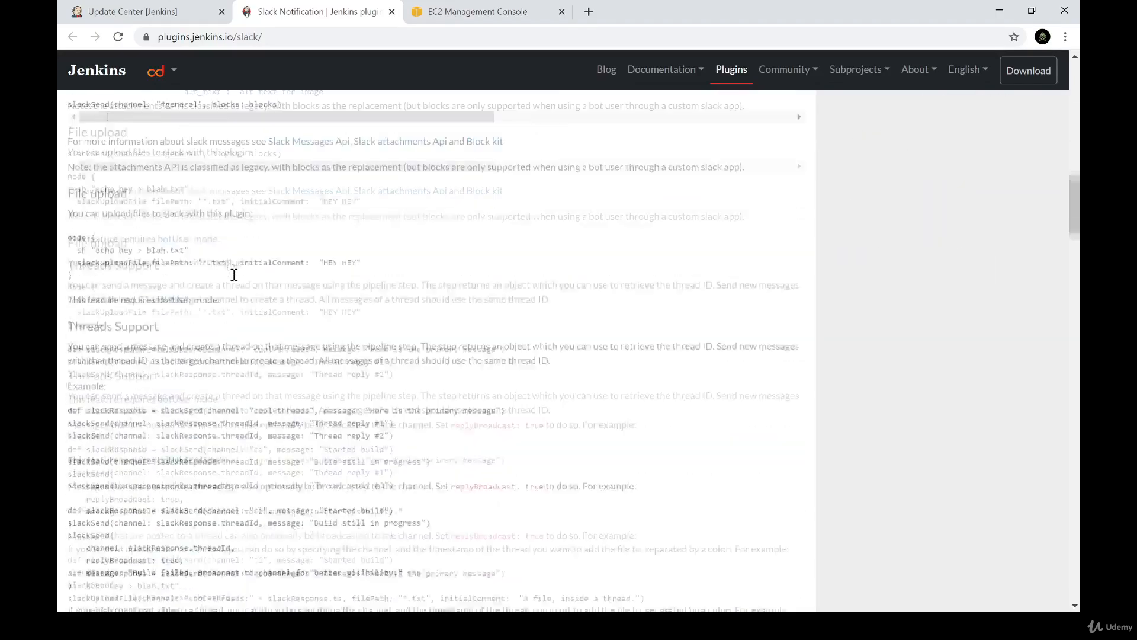
pyautogui.scroll(-15, 234, 275)
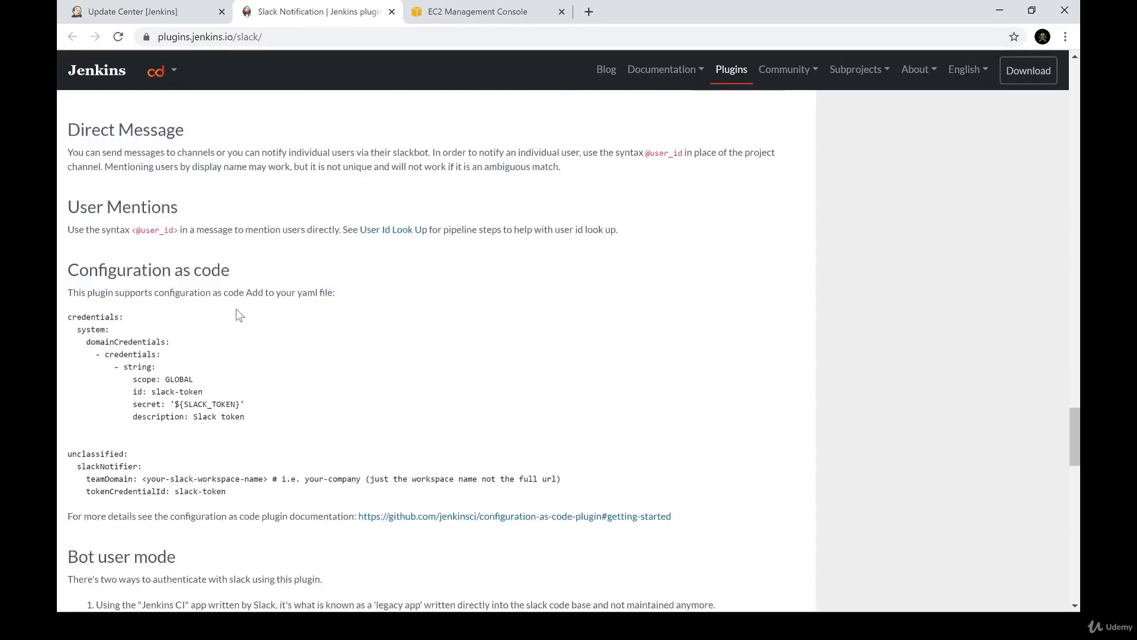
pyautogui.scroll(6, 240, 314)
pyautogui.scroll(-20, 237, 310)
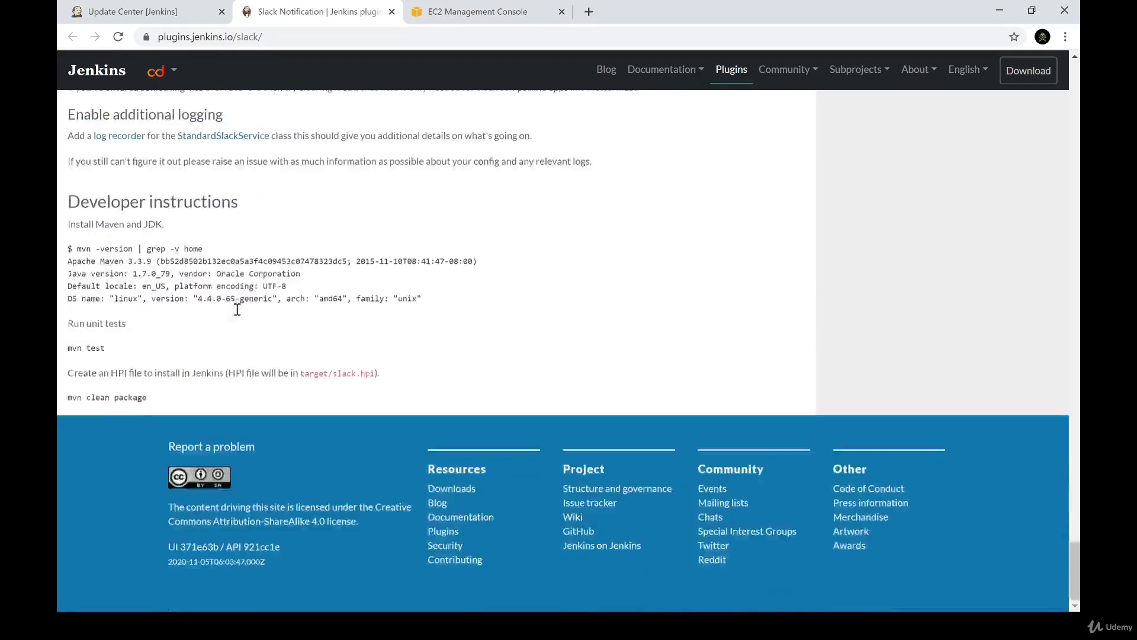
pyautogui.scroll(20, 237, 309)
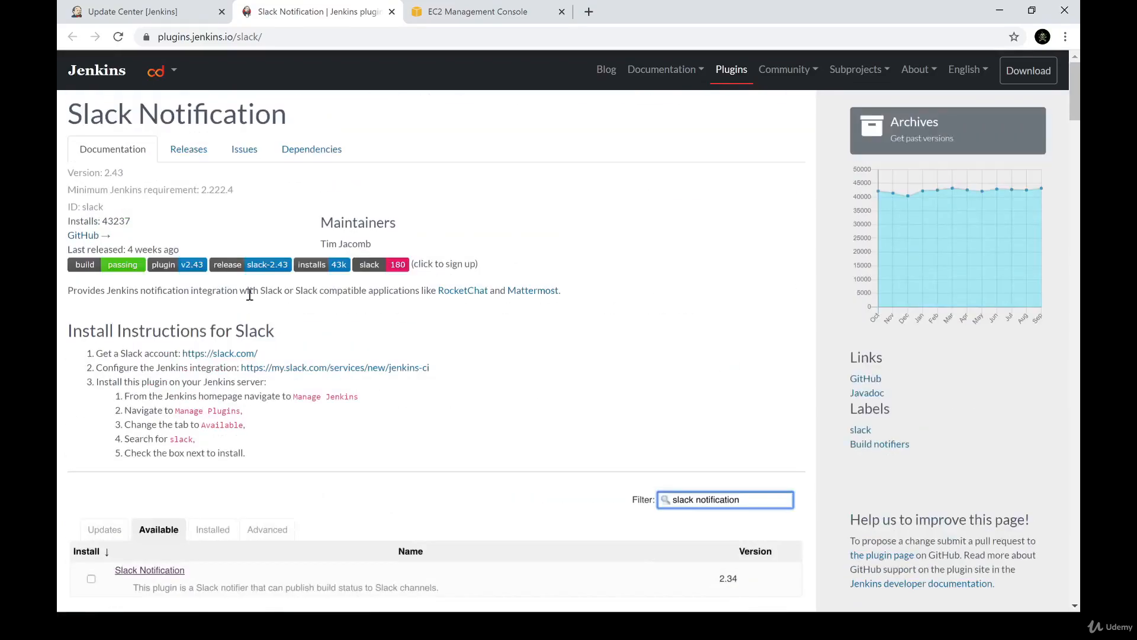
pyautogui.click(206, 18)
pyautogui.click(392, 12)
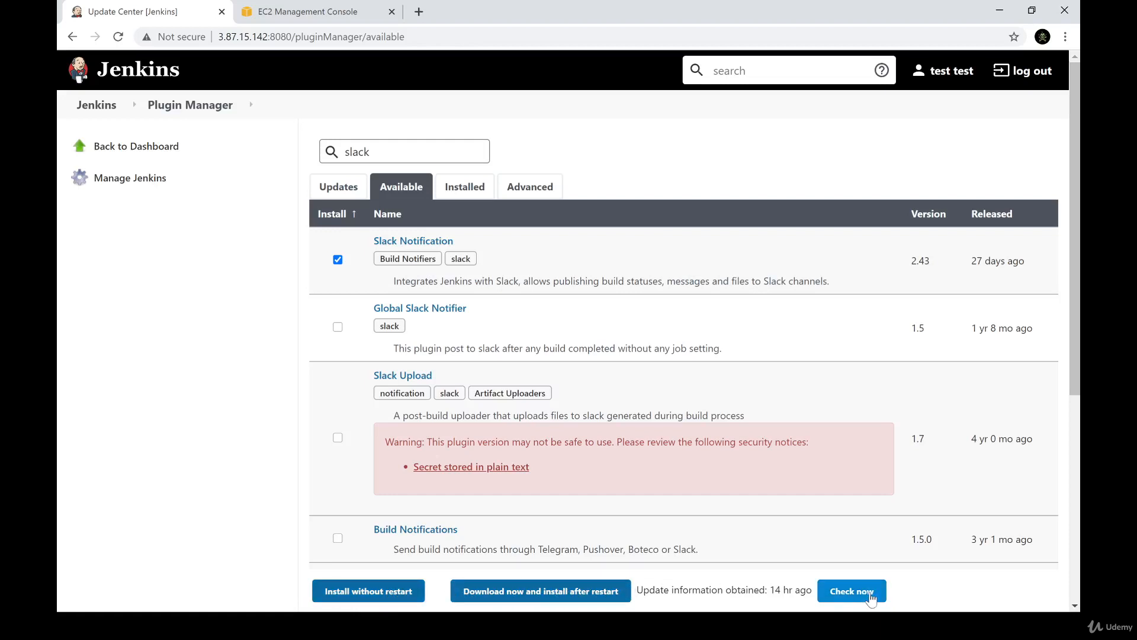
# Refresh the plugin update information and install Slack Notification, found by searching "slack", without a restart
pyautogui.click(871, 597)
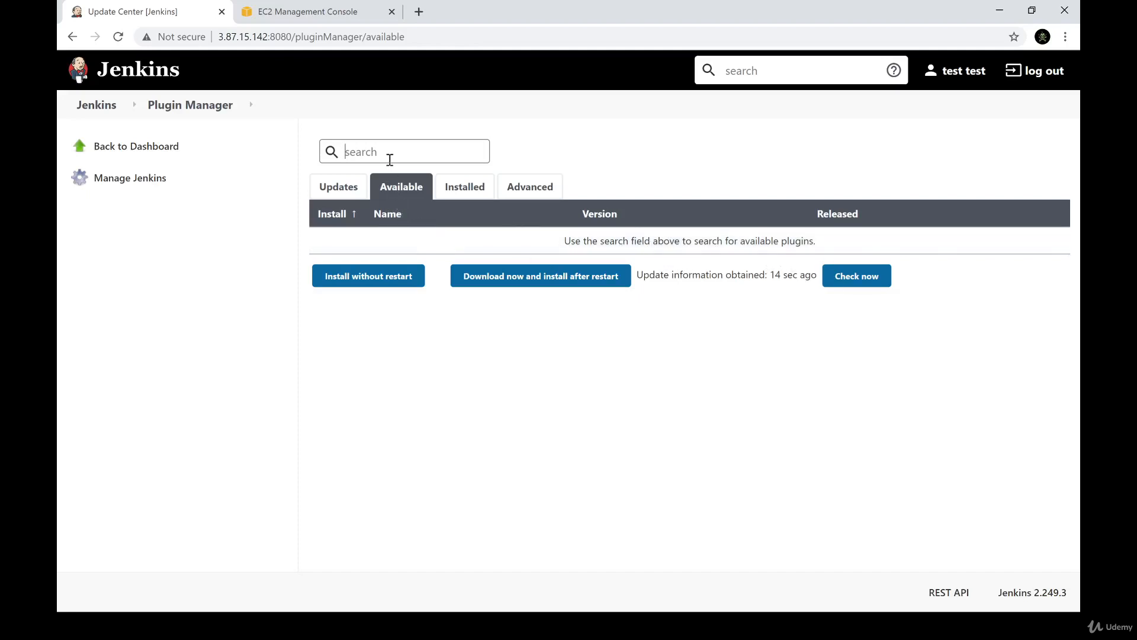
pyautogui.click(390, 158)
pyautogui.write('slack')
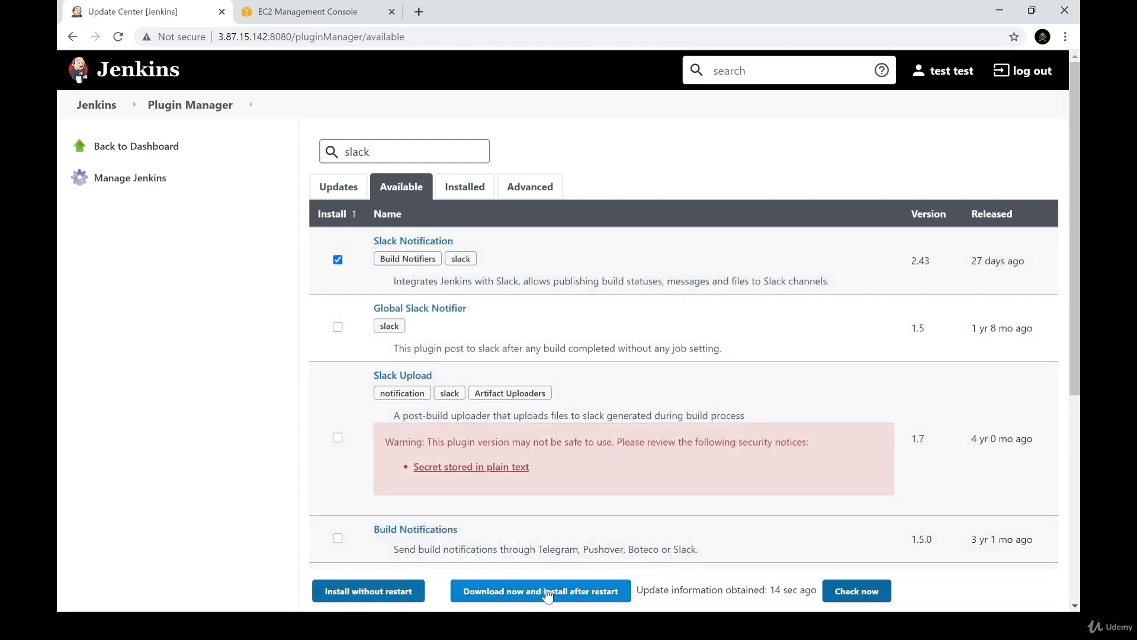
pyautogui.click(408, 594)
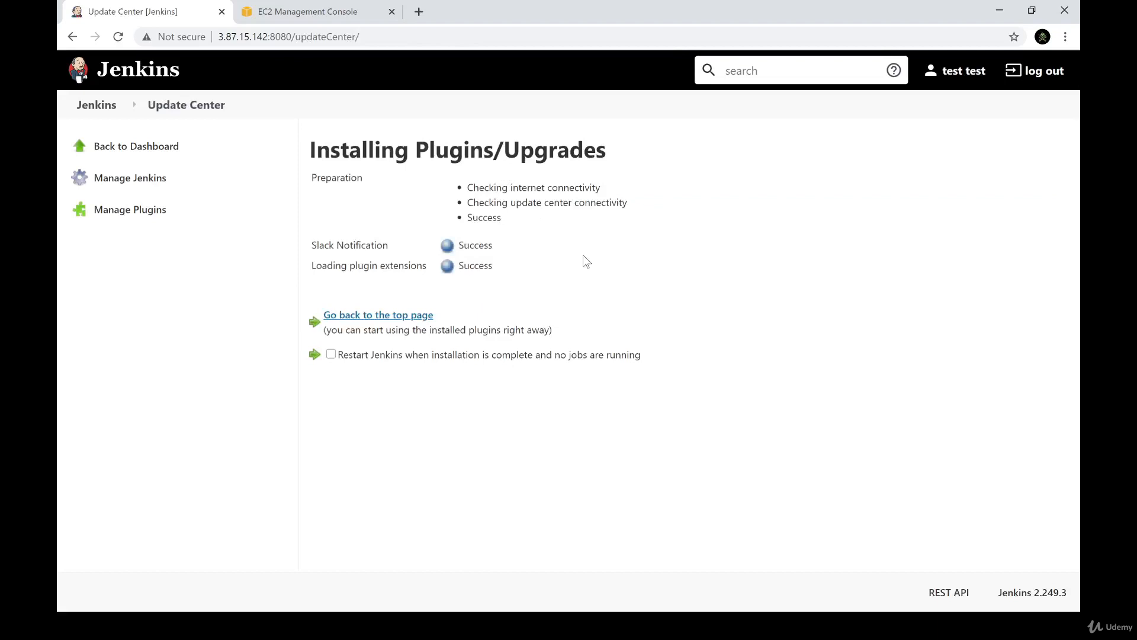
# Review the installation status of Slack Notification and of the plugin extensions loading
pyautogui.moveTo(343, 245); pyautogui.dragTo(508, 249)
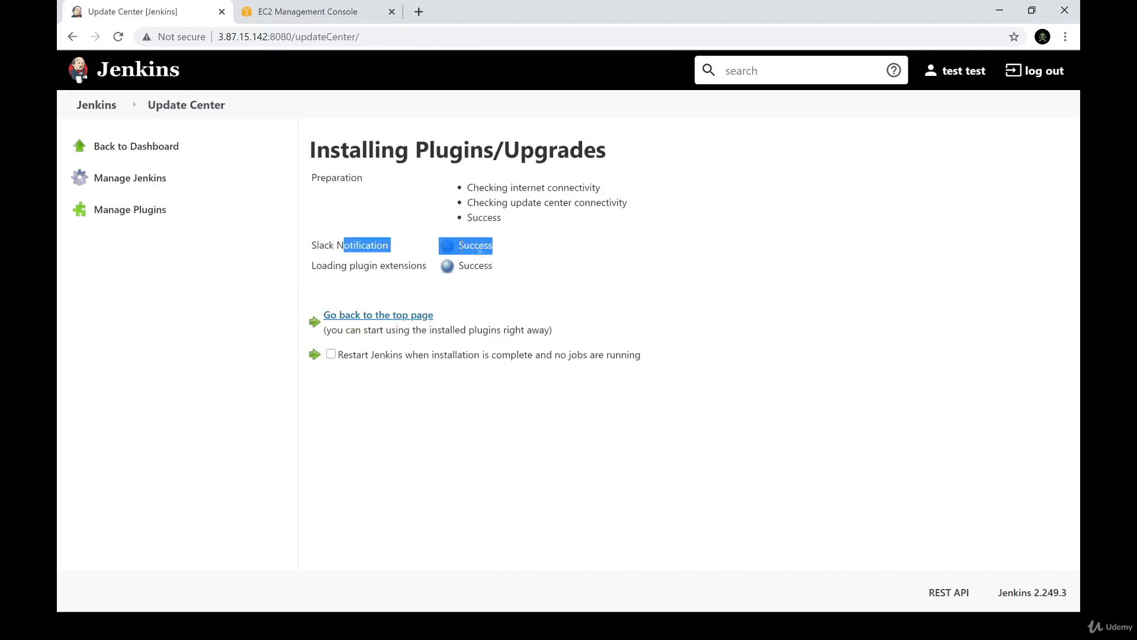
pyautogui.moveTo(352, 265); pyautogui.dragTo(507, 274)
pyautogui.click(511, 273)
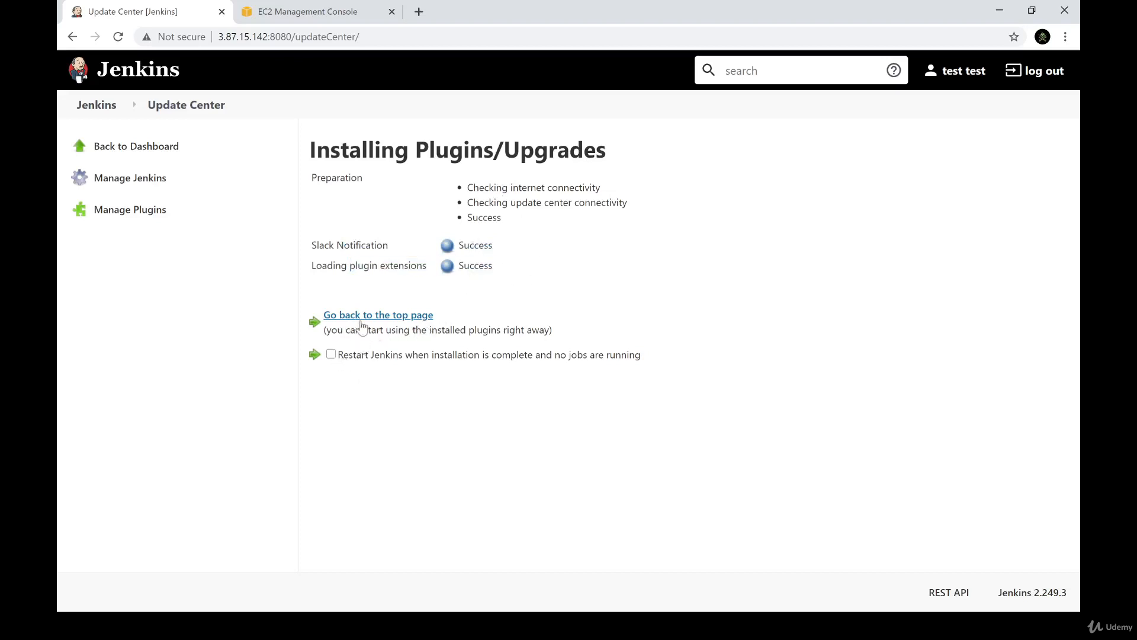
# Return to the Jenkins dashboard and open the configuration of test_job
pyautogui.click(375, 314)
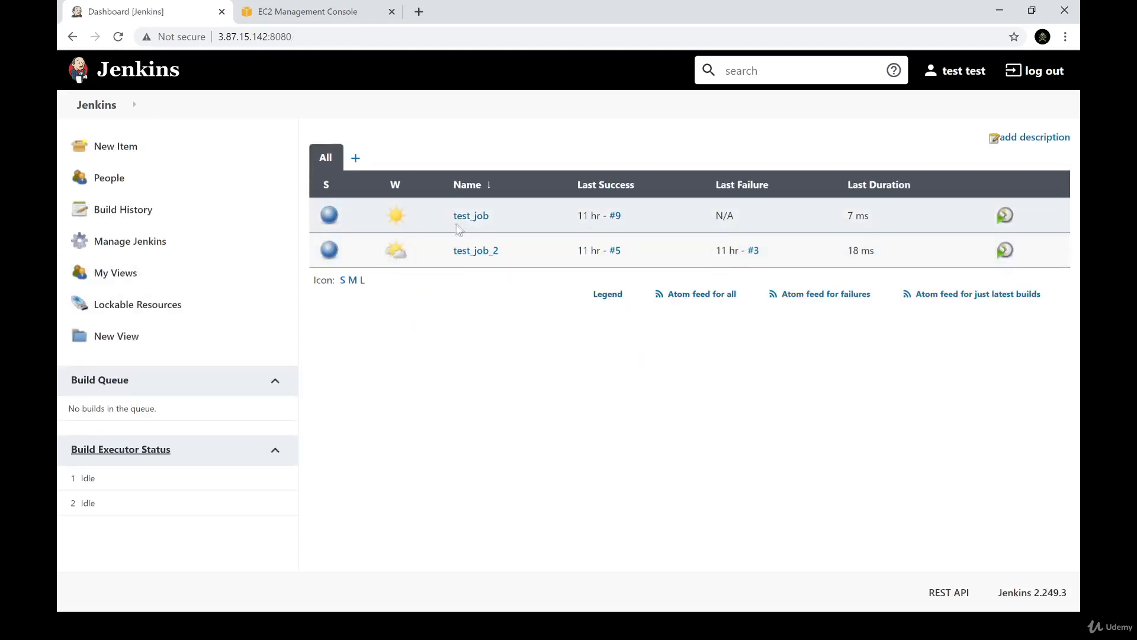
pyautogui.click(471, 215)
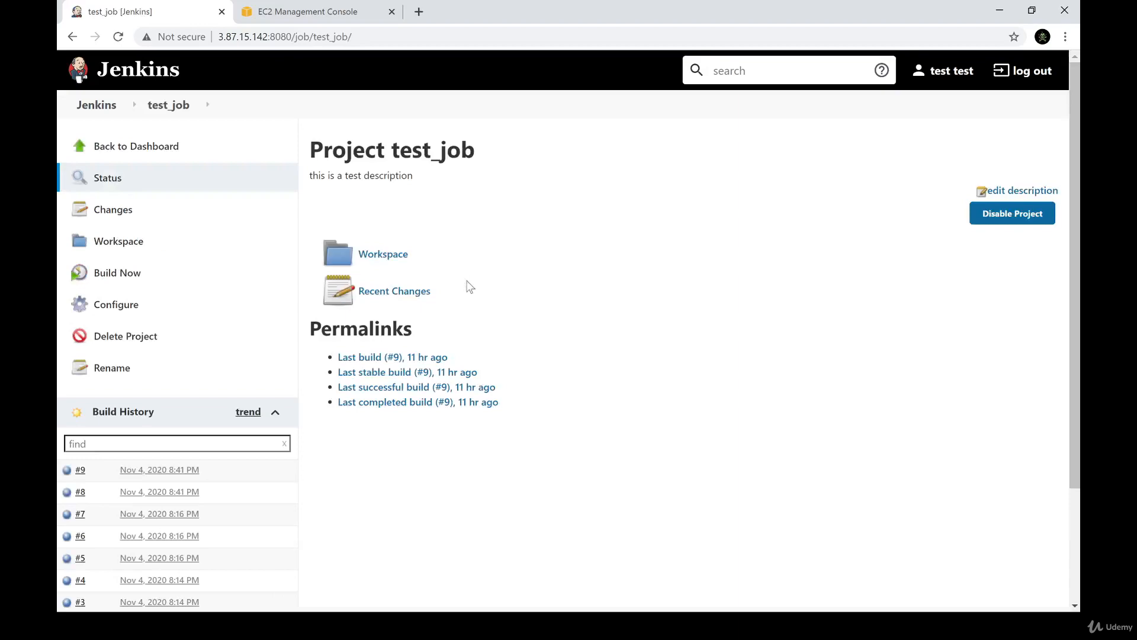
pyautogui.click(106, 308)
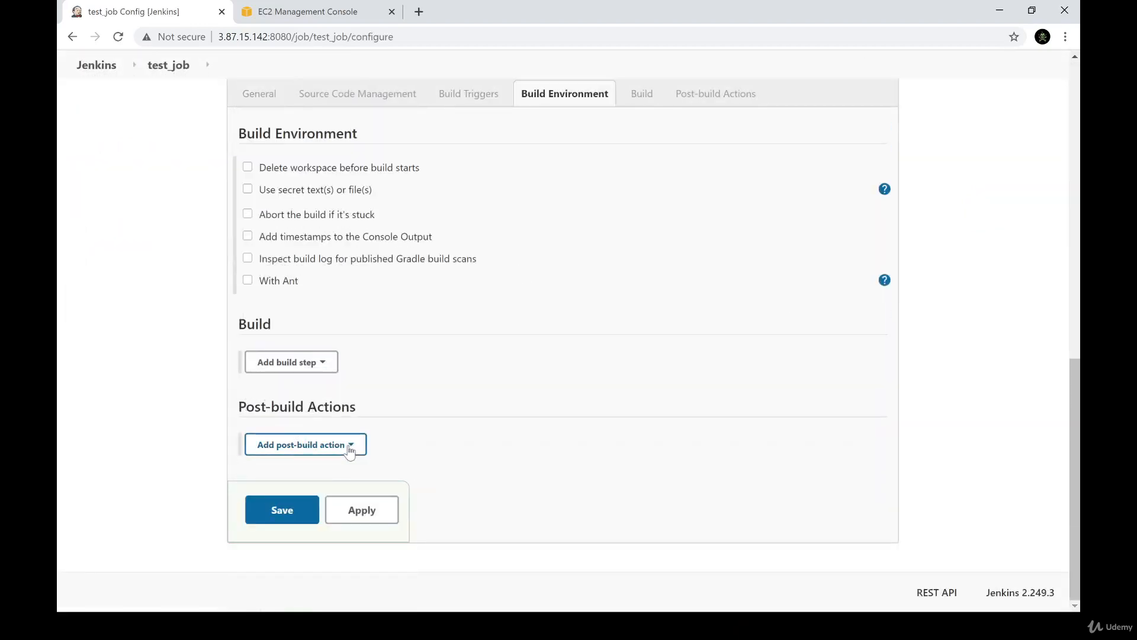
# Add a Slack Notifications post-build action to test_job and look through its notification options
pyautogui.click(349, 449)
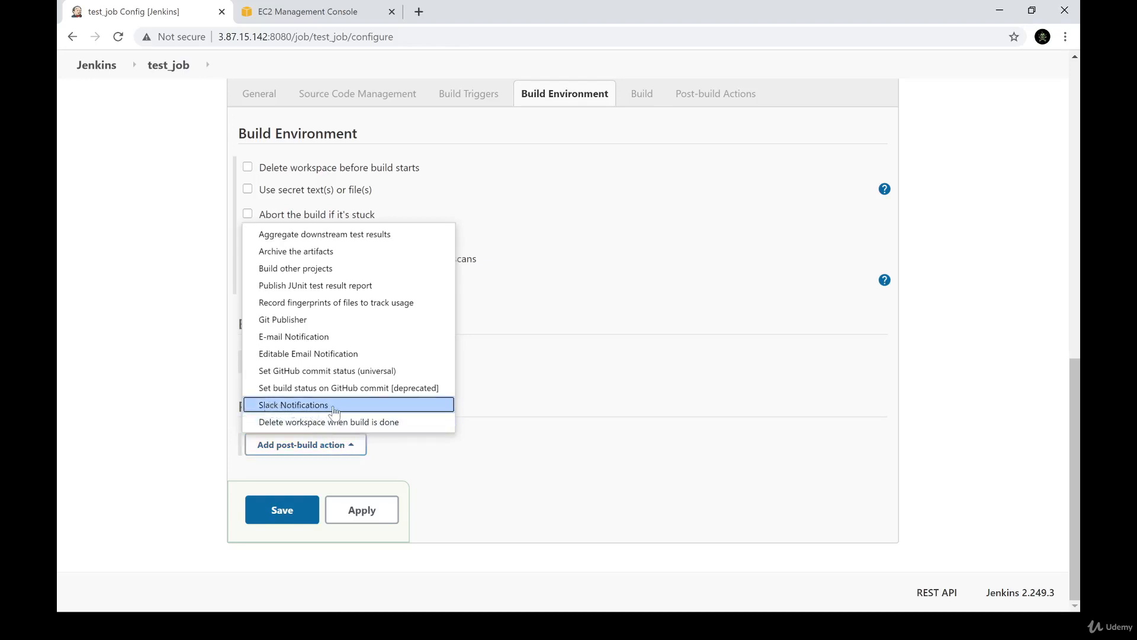
pyautogui.click(331, 406)
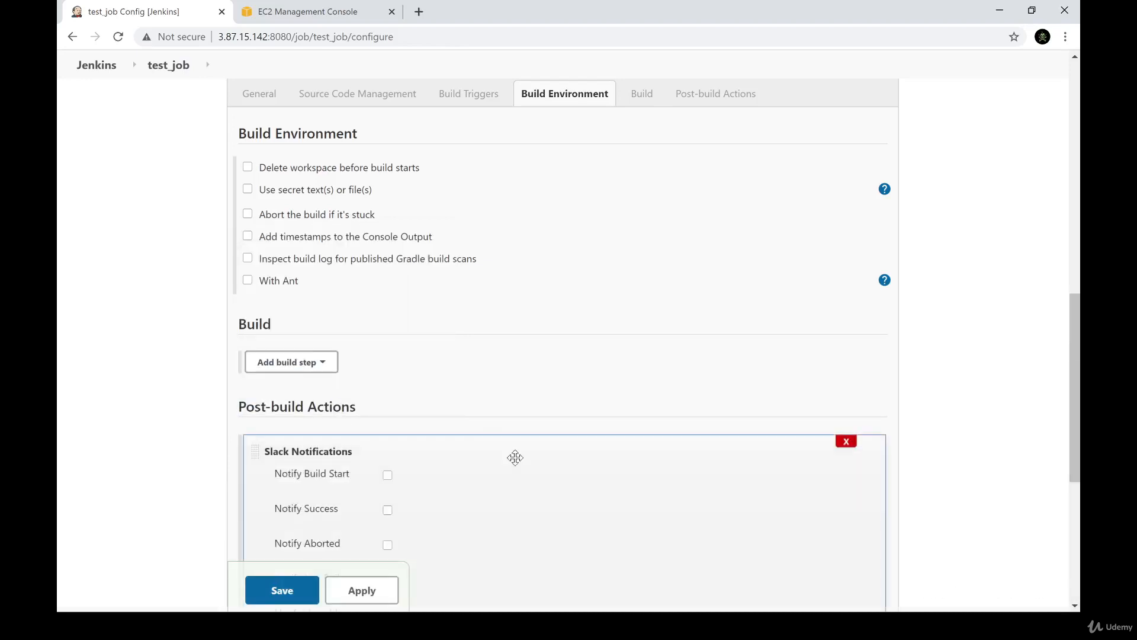
pyautogui.scroll(-3, 515, 459)
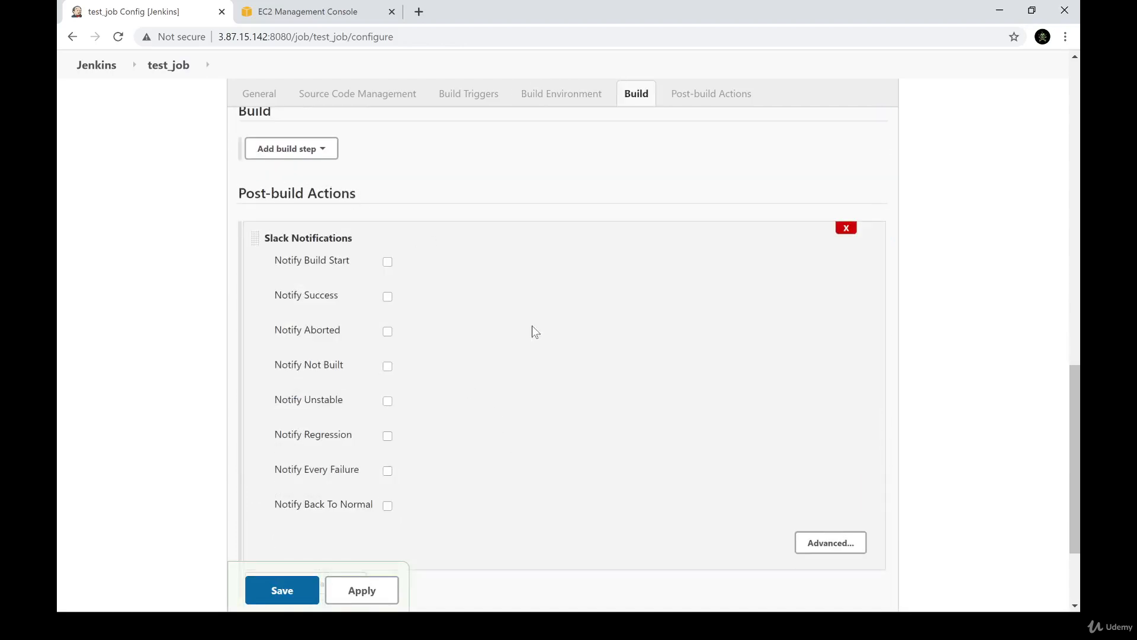
pyautogui.scroll(-3, 532, 326)
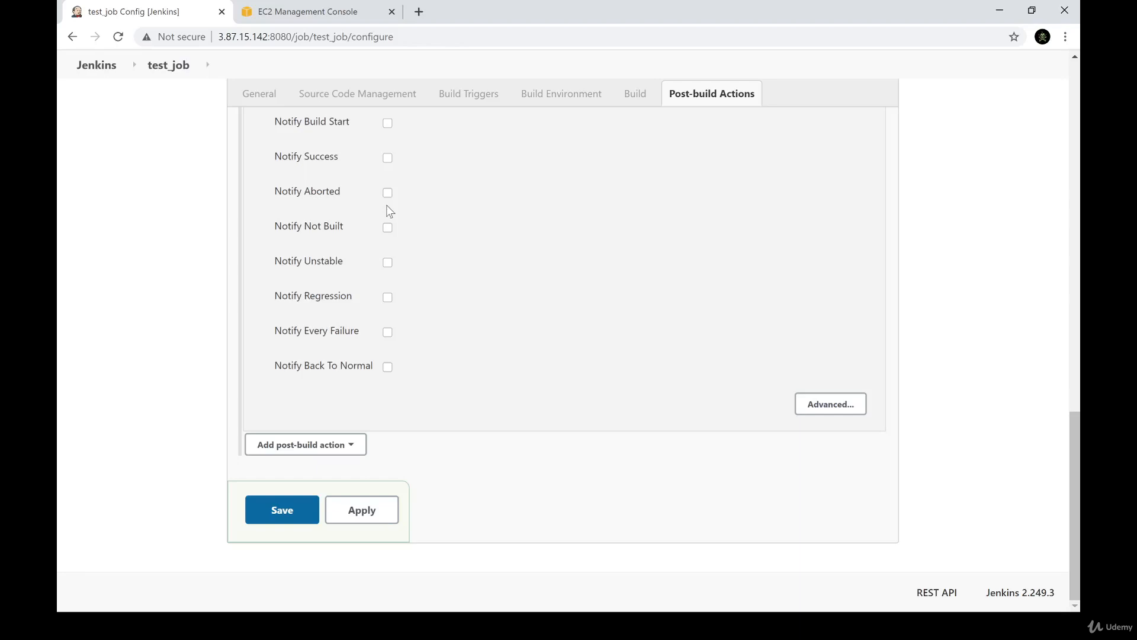
pyautogui.scroll(2, 388, 299)
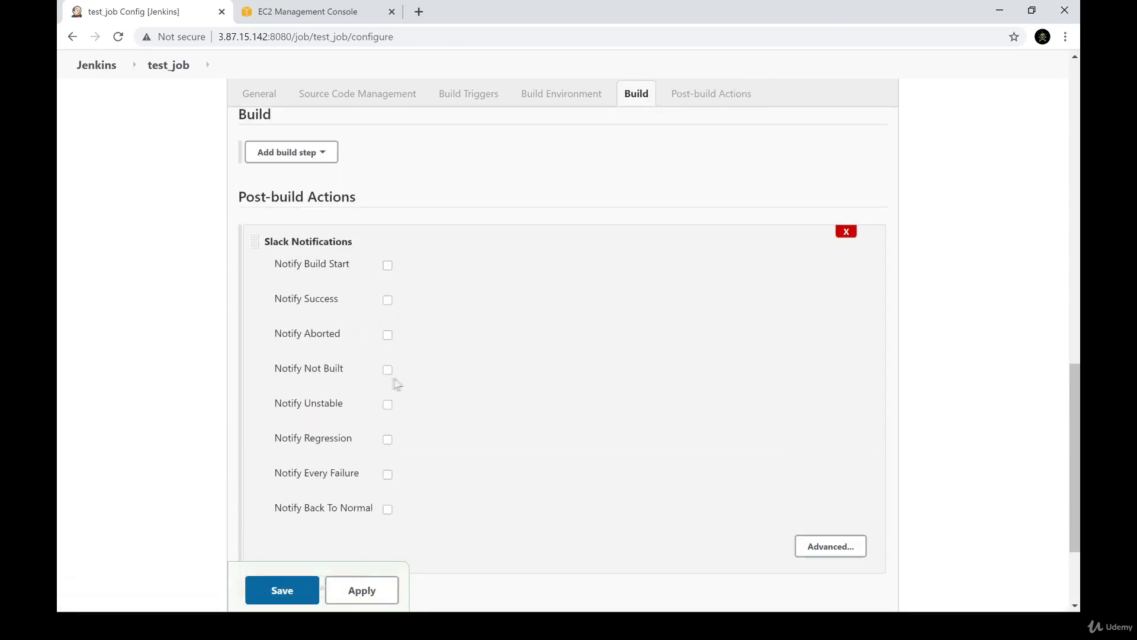
# Expand the advanced Slack Notifications settings and examine the message, workspace, credential, channel and connection test options
pyautogui.click(838, 545)
pyautogui.scroll(-2, 605, 471)
pyautogui.scroll(-7, 606, 471)
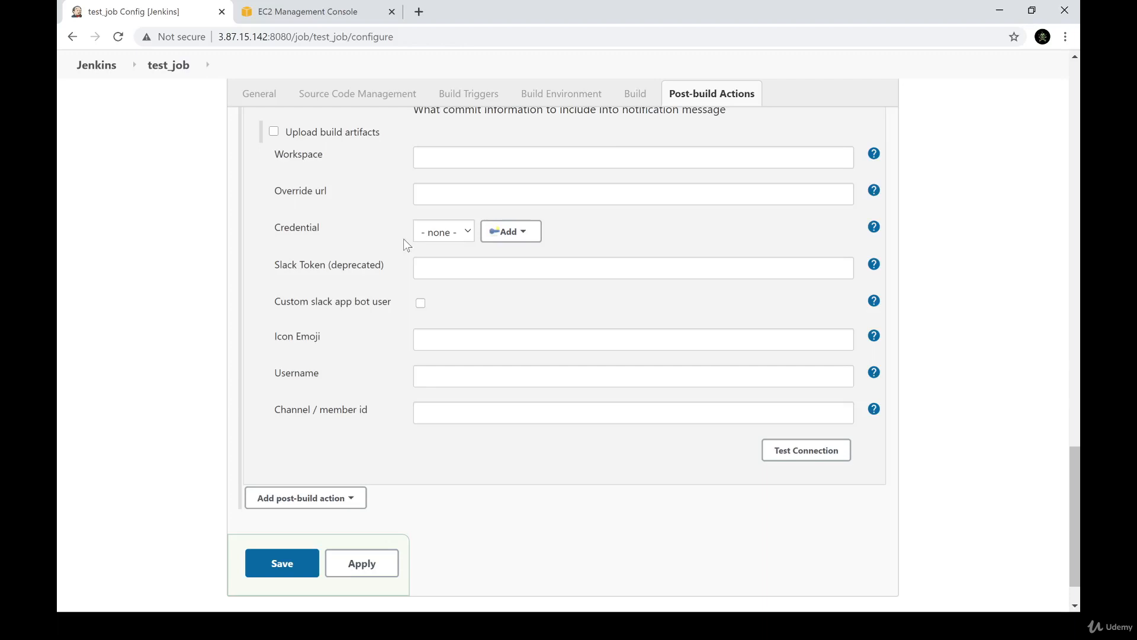
pyautogui.click(429, 335)
pyautogui.click(443, 408)
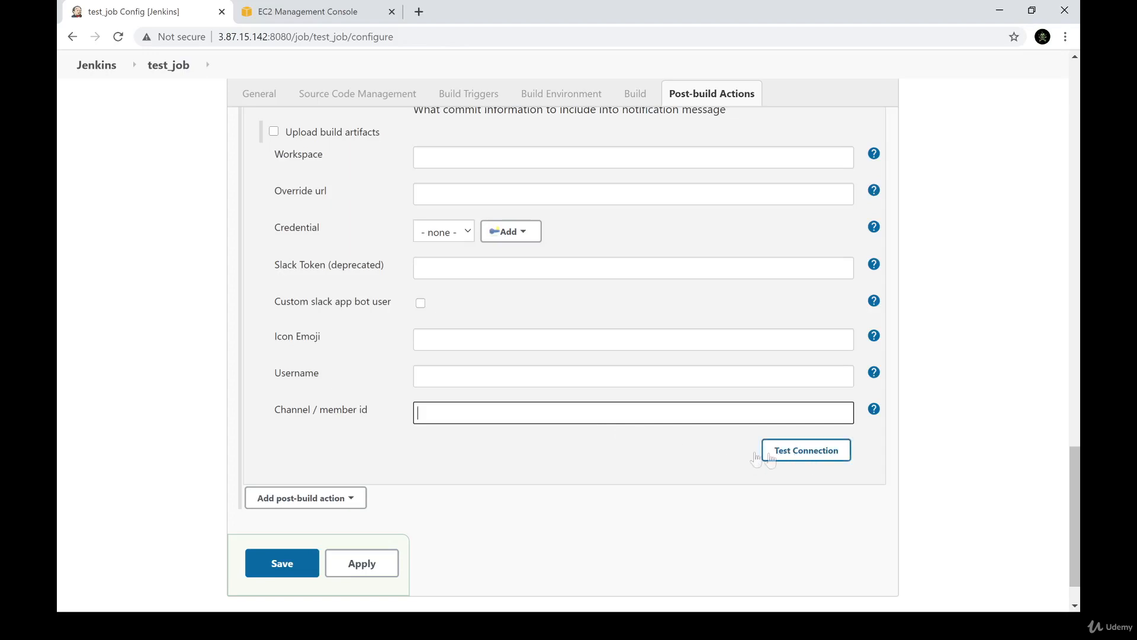
pyautogui.scroll(3, 554, 430)
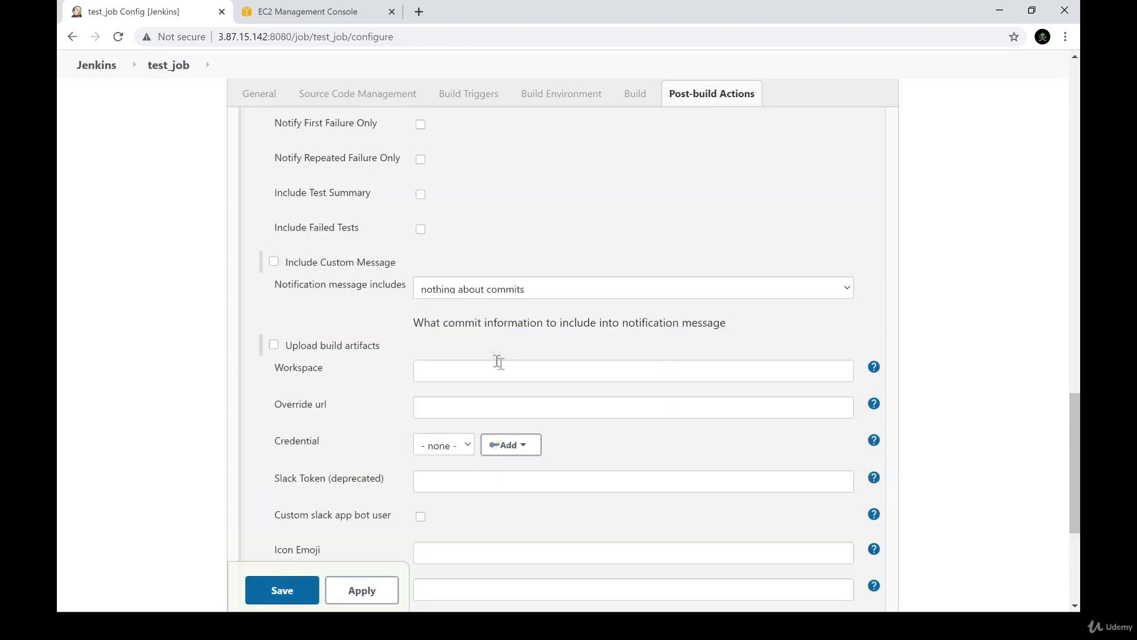
pyautogui.scroll(4, 498, 363)
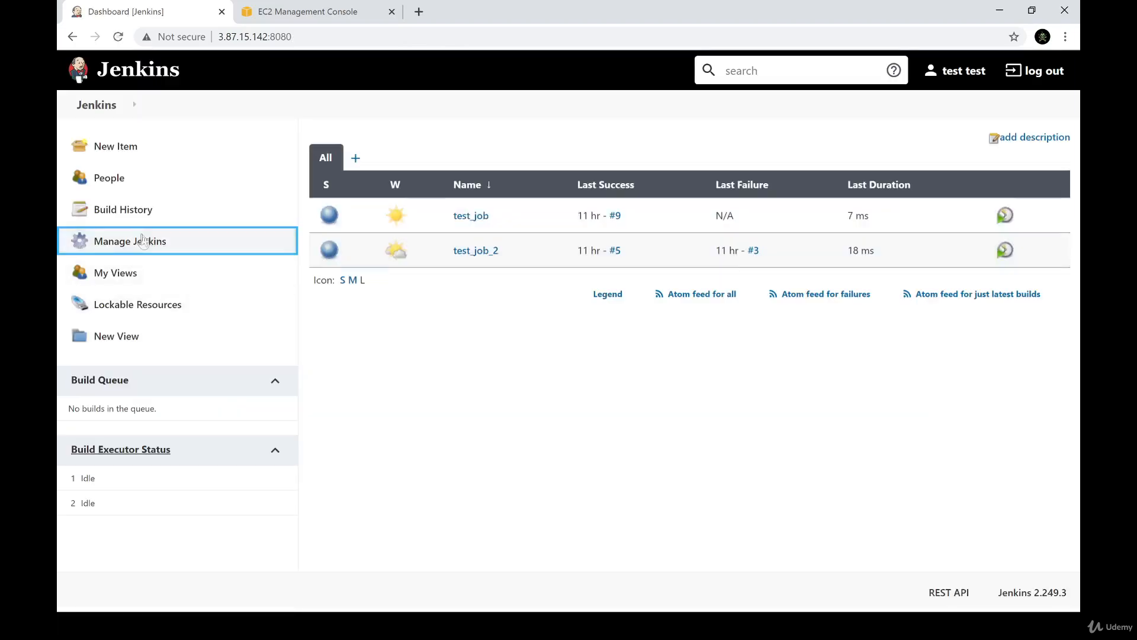
# Leave test_job's configuration without saving and return to the Plugin Manager
pyautogui.click(145, 240)
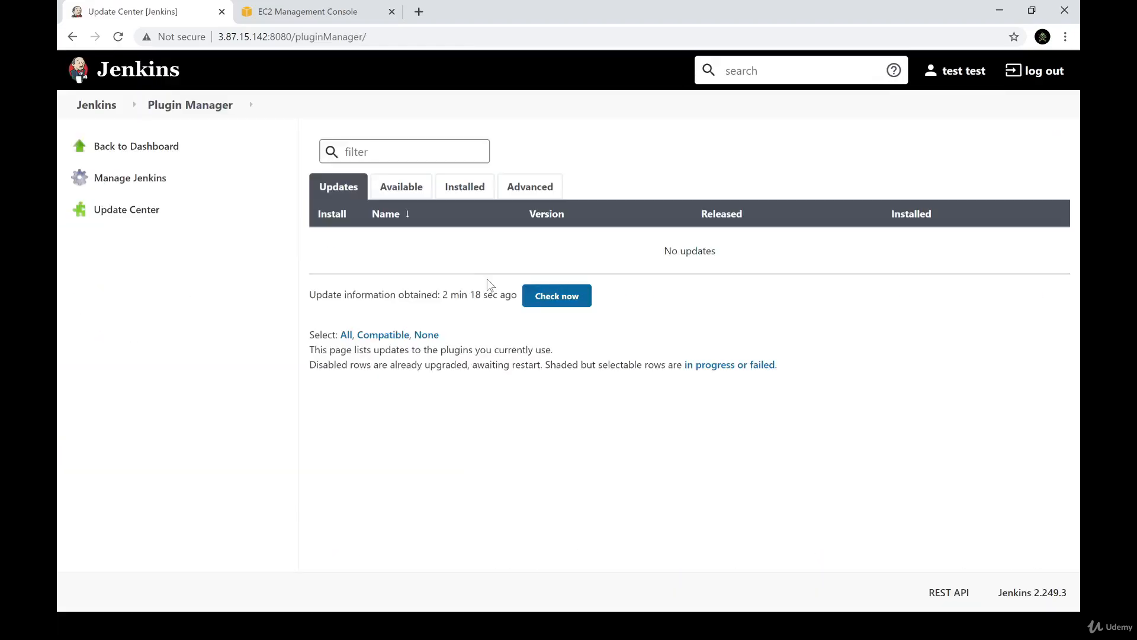